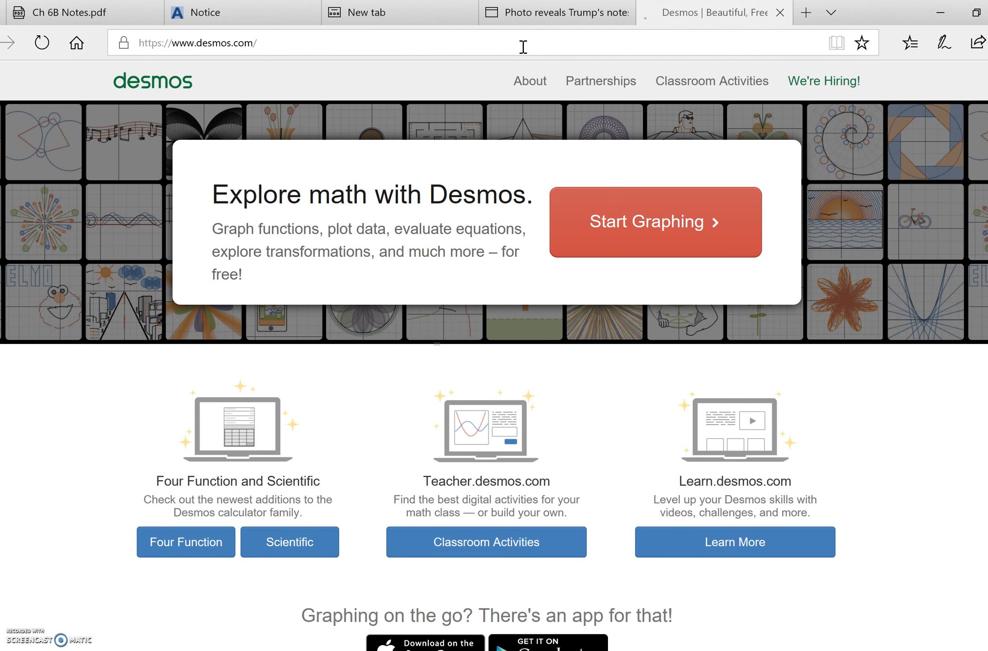
Open the Desmos graphing calculator and graph y = 2x(x + 5)x as the first expression.
left_click(644, 223)
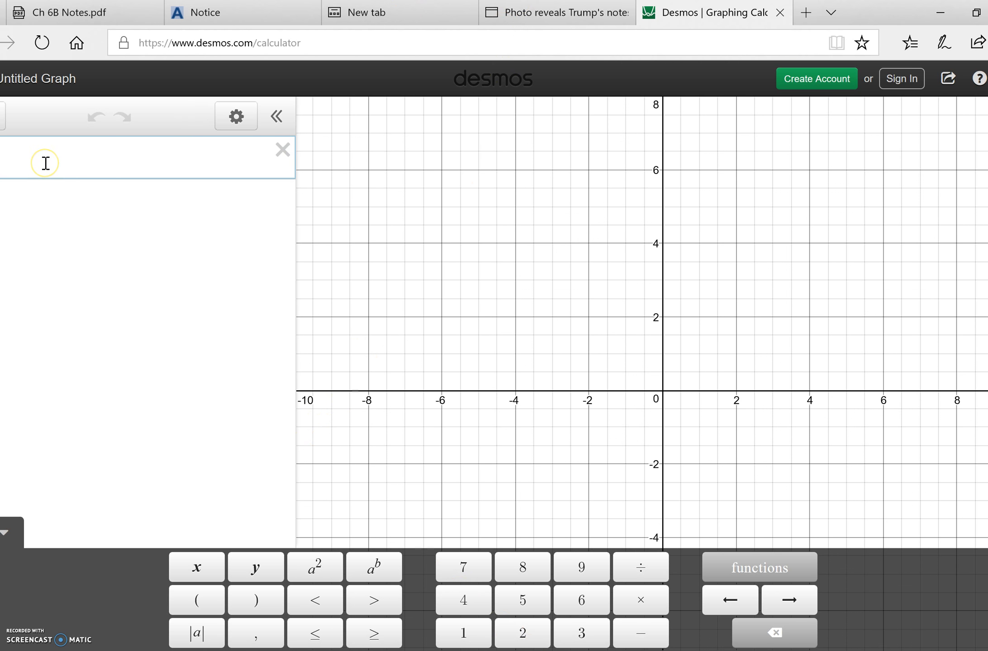
type("y=2x(")
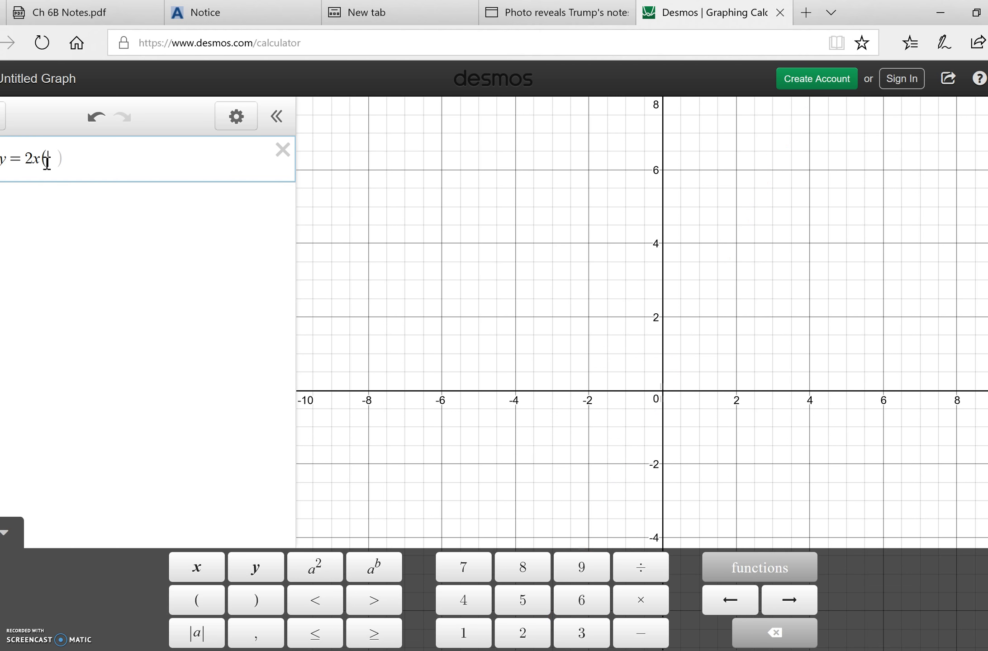
type("x+5)")
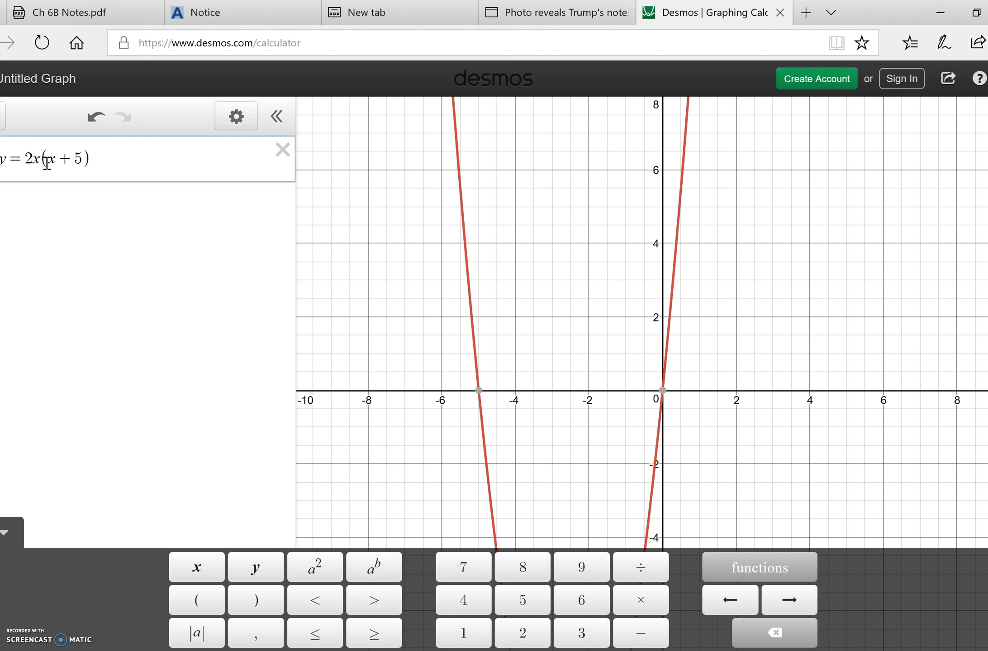
type("x")
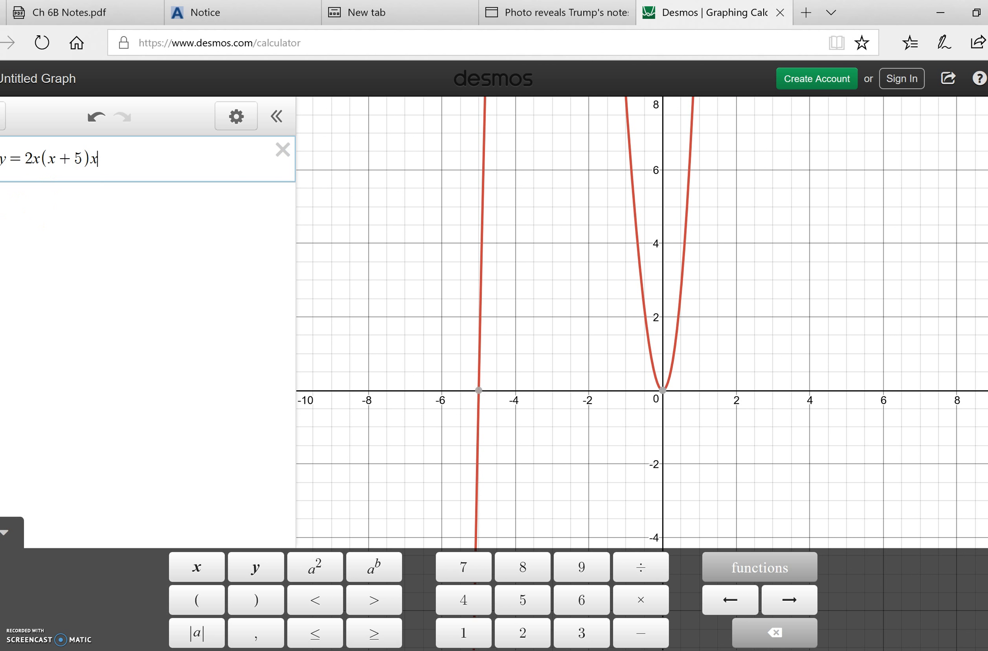
Add the horizontal line y = 87 as a second expression below the polynomial.
left_click(3, 533)
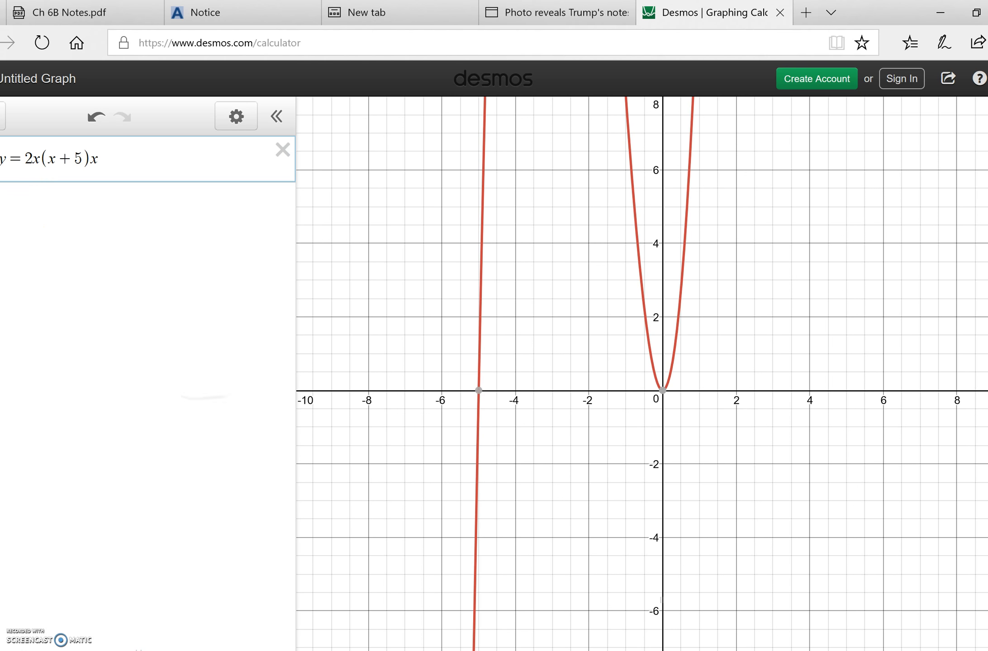
left_click(103, 209)
left_click(109, 204)
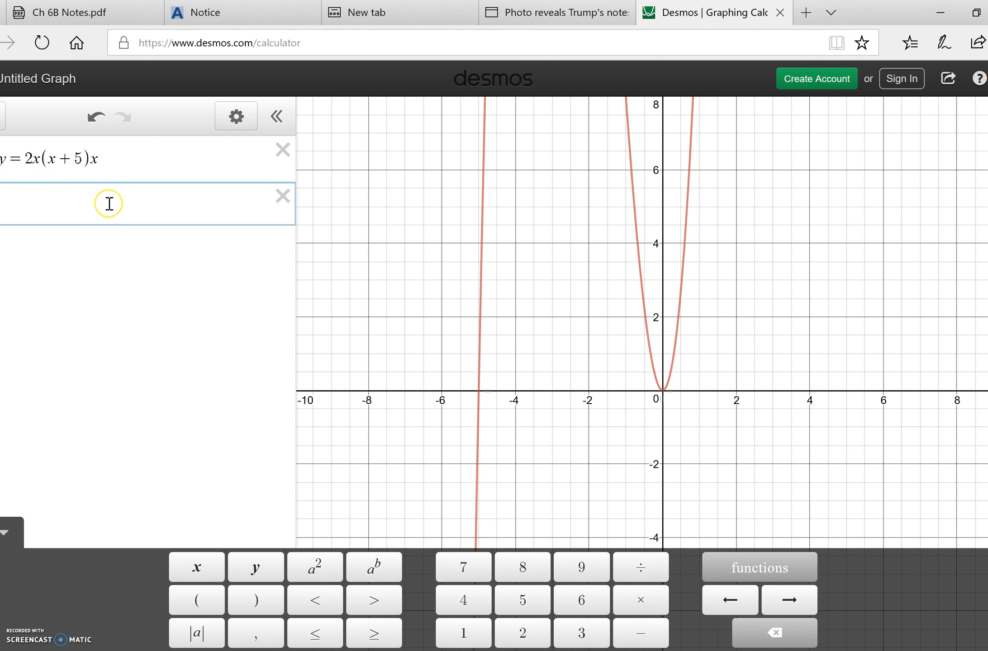
type("y=87")
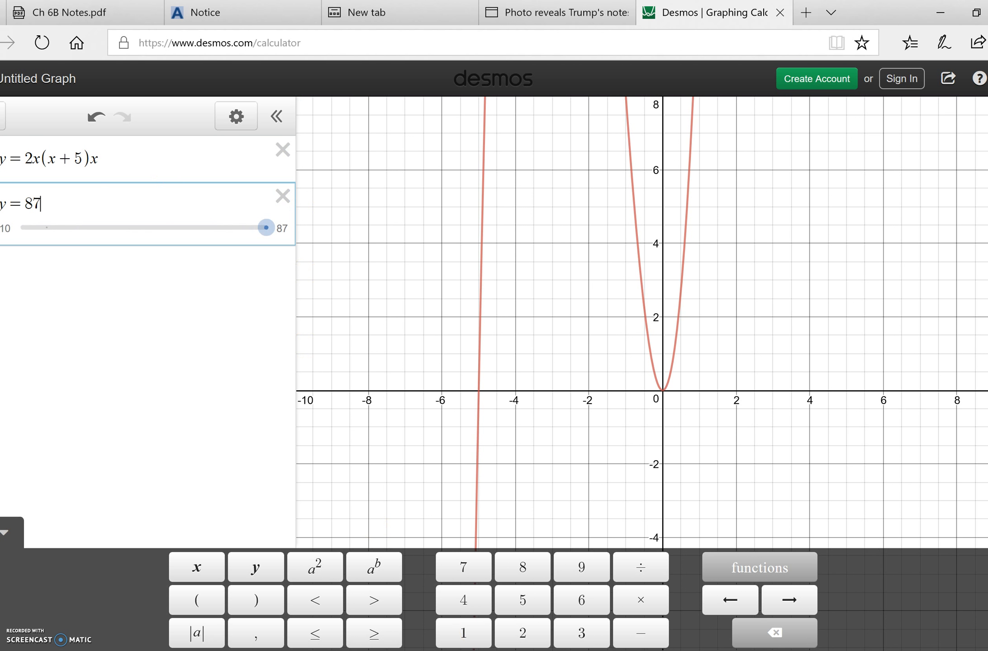
Zoom the graph out until the line y = 87 shows and read the coordinates where it crosses the polynomial curve.
key("alt+Tab")
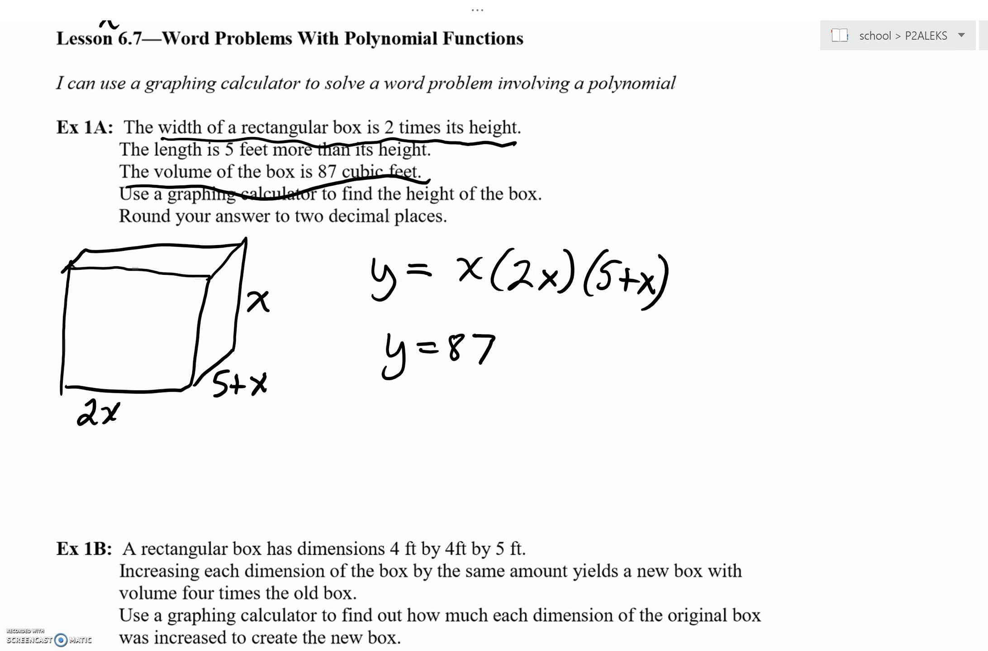
key("alt+Tab")
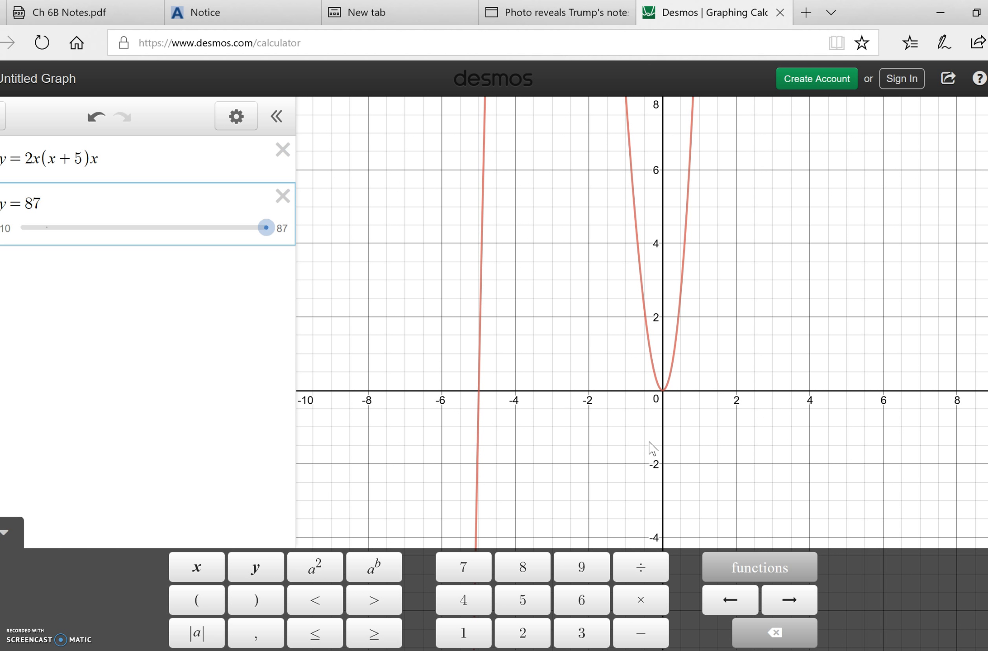
left_click_drag(555, 158, 759, 197)
left_click_drag(649, 442, 431, 491)
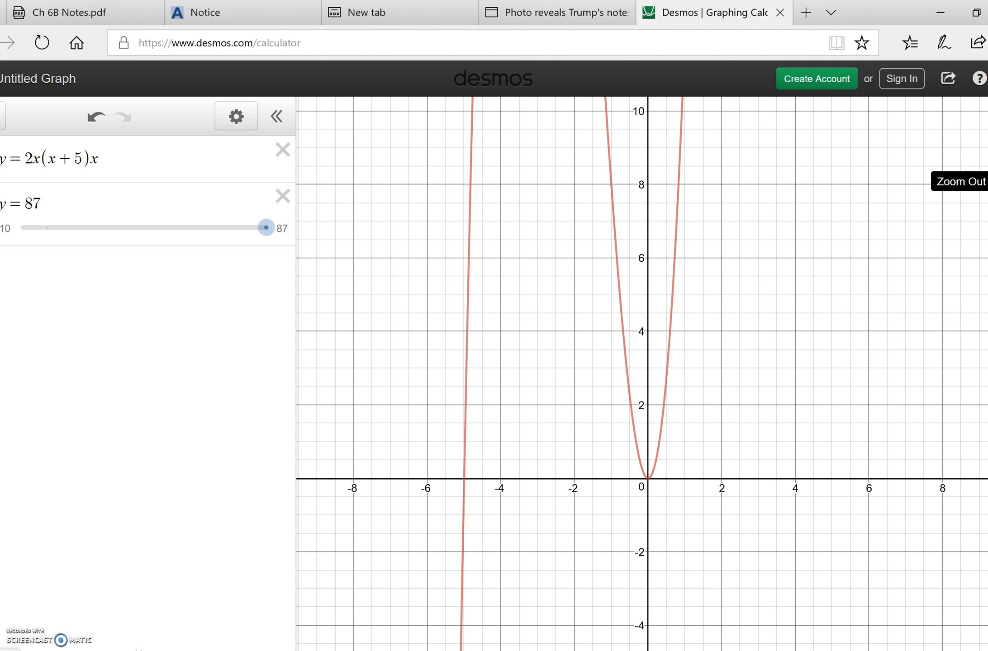
left_click(986, 181)
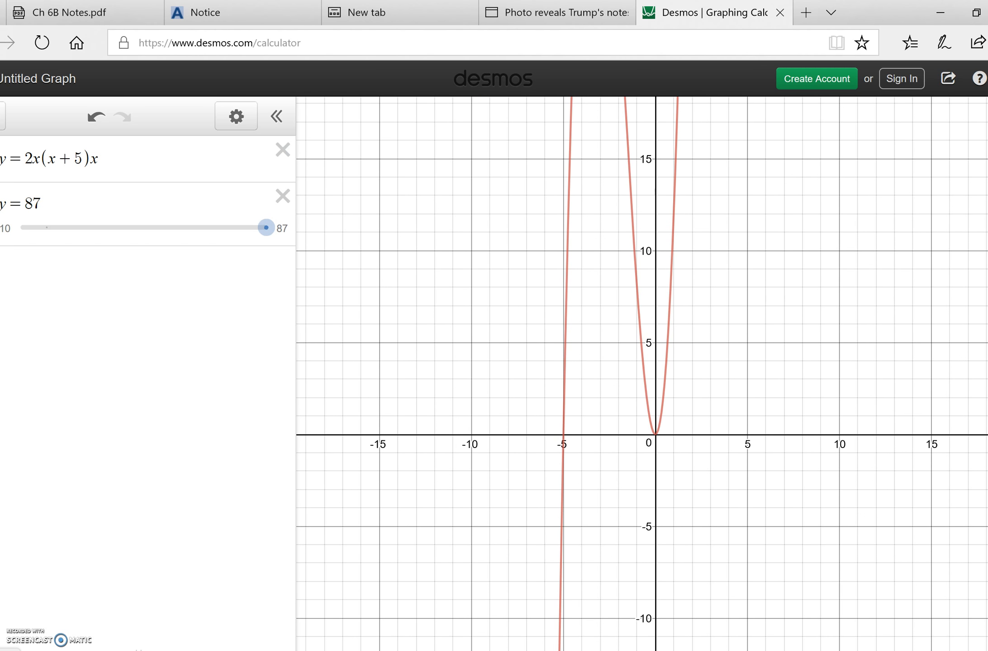
left_click(985, 181)
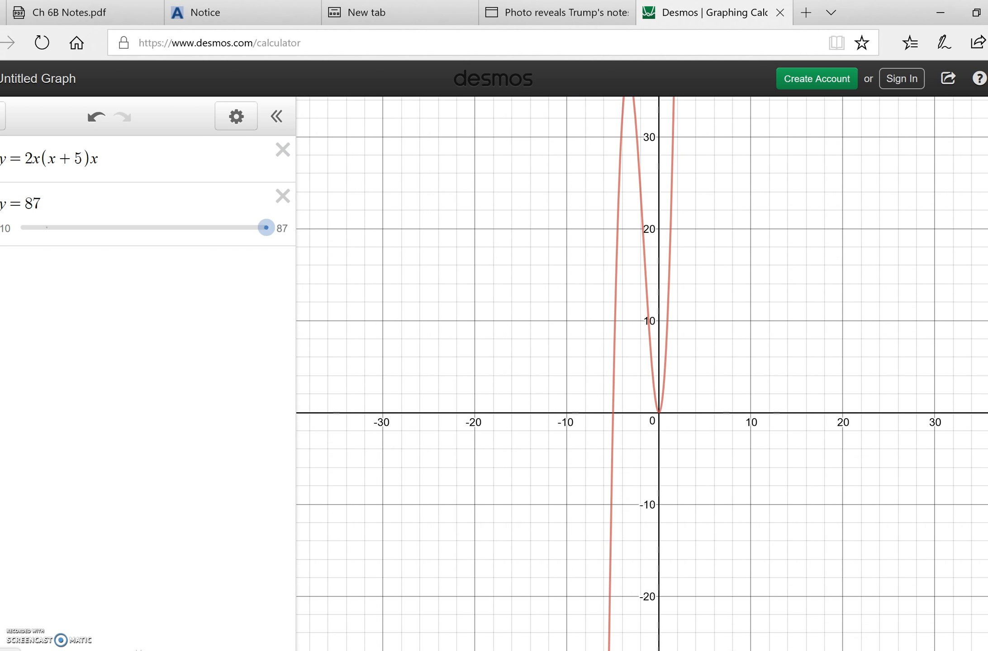
left_click(986, 181)
left_click(985, 182)
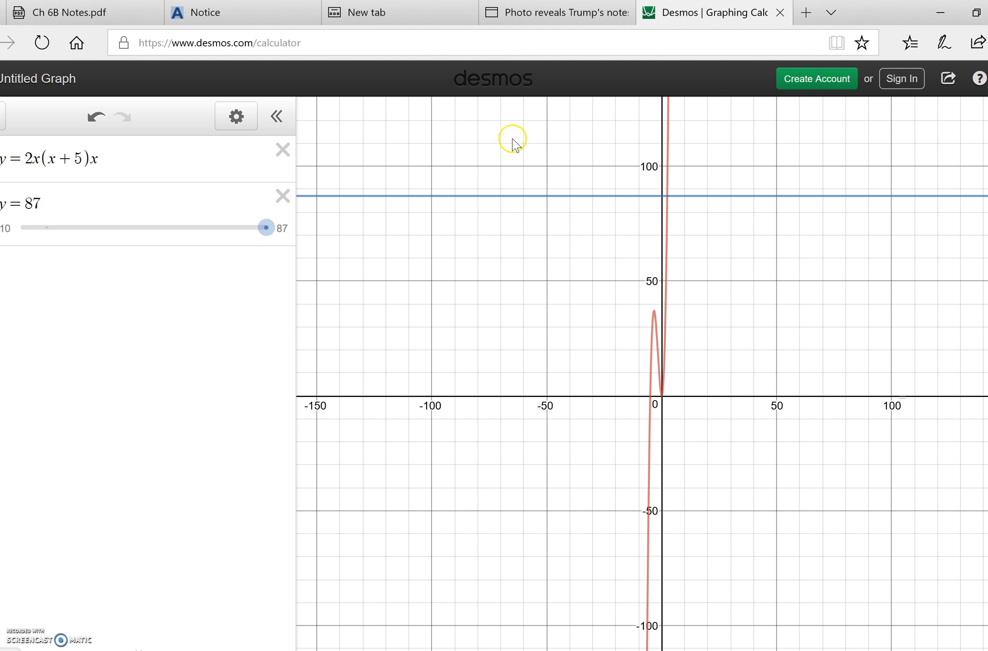
left_click(668, 197)
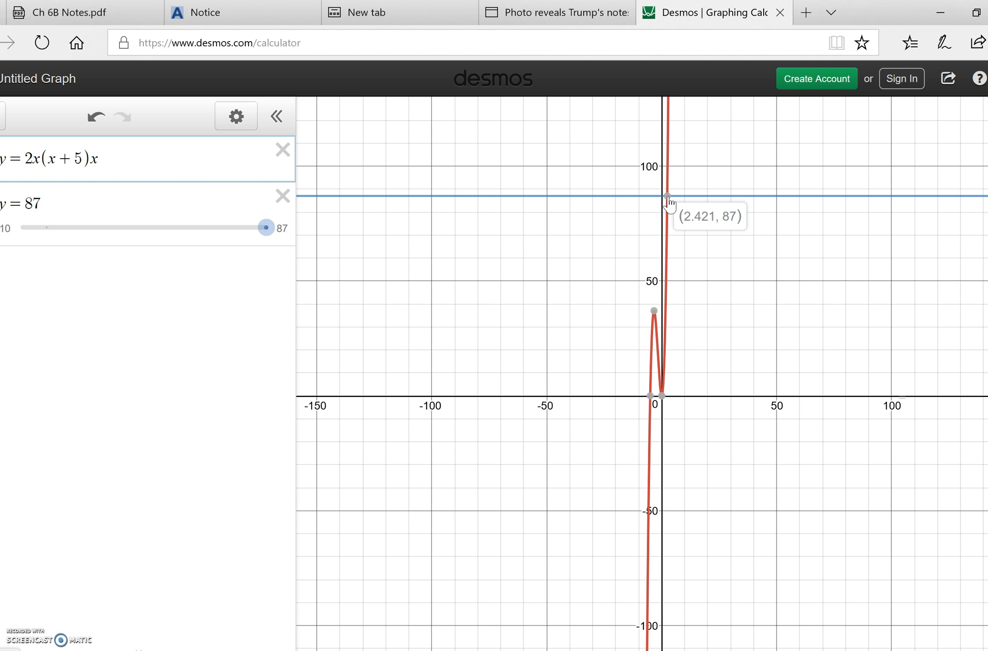
Switch to the lesson notes, underline the Ex 1A height and rounding instructions, and handwrite the answer x = 2.42 feet below the equations.
left_click(583, 650)
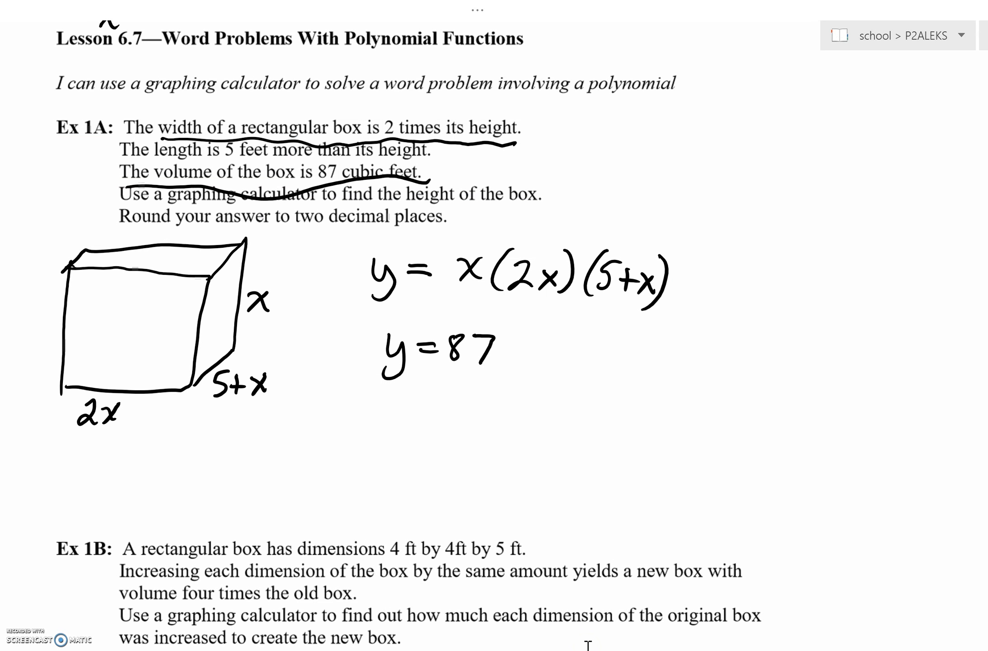
mouse_move(346, 204)
left_mouse_down()
mouse_move(564, 208)
mouse_move(566, 231)
left_mouse_up()
left_click_drag(438, 457, 466, 484)
mouse_move(468, 455)
left_mouse_down()
mouse_move(450, 483)
mouse_move(508, 470)
mouse_move(509, 480)
left_mouse_up()
mouse_move(537, 463)
left_mouse_down()
mouse_move(554, 492)
mouse_move(577, 479)
left_mouse_up()
left_click(553, 490)
mouse_move(574, 468)
left_mouse_down()
mouse_move(572, 496)
mouse_move(624, 493)
mouse_move(640, 475)
mouse_move(683, 491)
left_mouse_up()
mouse_move(692, 466)
left_mouse_down()
mouse_move(709, 482)
mouse_move(708, 465)
left_mouse_up()
Circle the Ex 1A answer and draw a check mark beside each of the two equations.
mouse_move(719, 425)
left_mouse_down()
mouse_move(589, 399)
mouse_move(684, 402)
mouse_move(427, 387)
left_mouse_up()
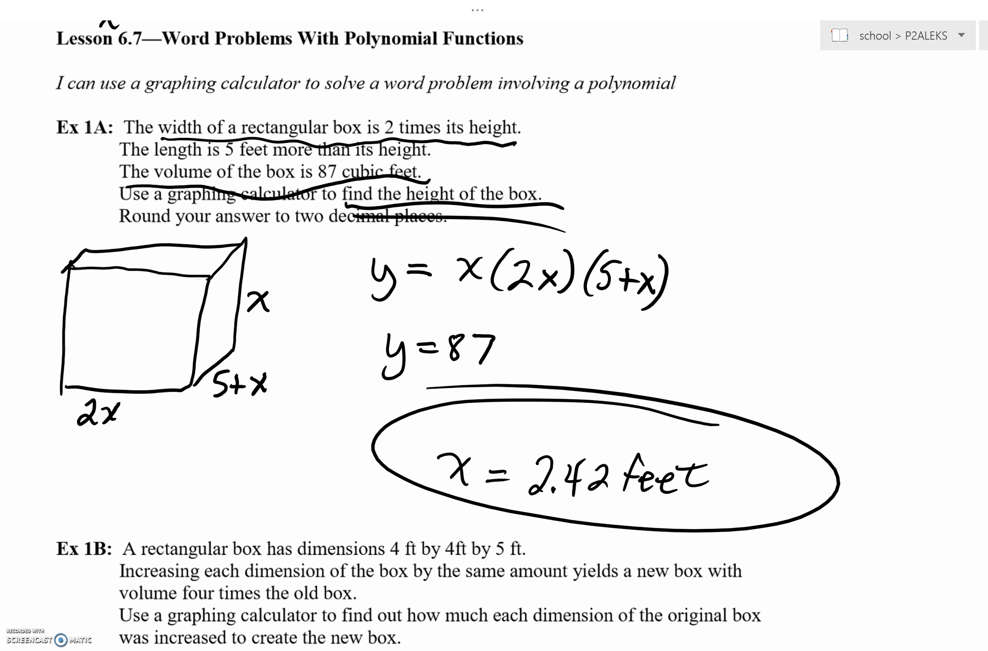
left_click_drag(707, 270, 755, 255)
left_click_drag(568, 349, 618, 328)
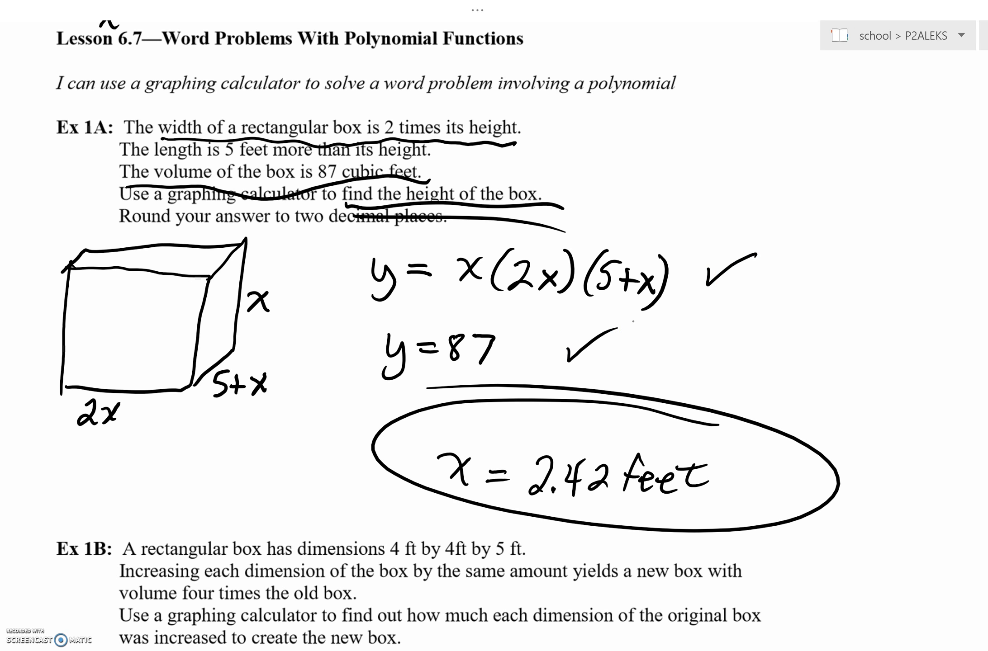
In Ex 1B, cross out the word "four" and write "three" in the margin with an arrow pointing to it.
left_click_drag(767, 525, 834, 136)
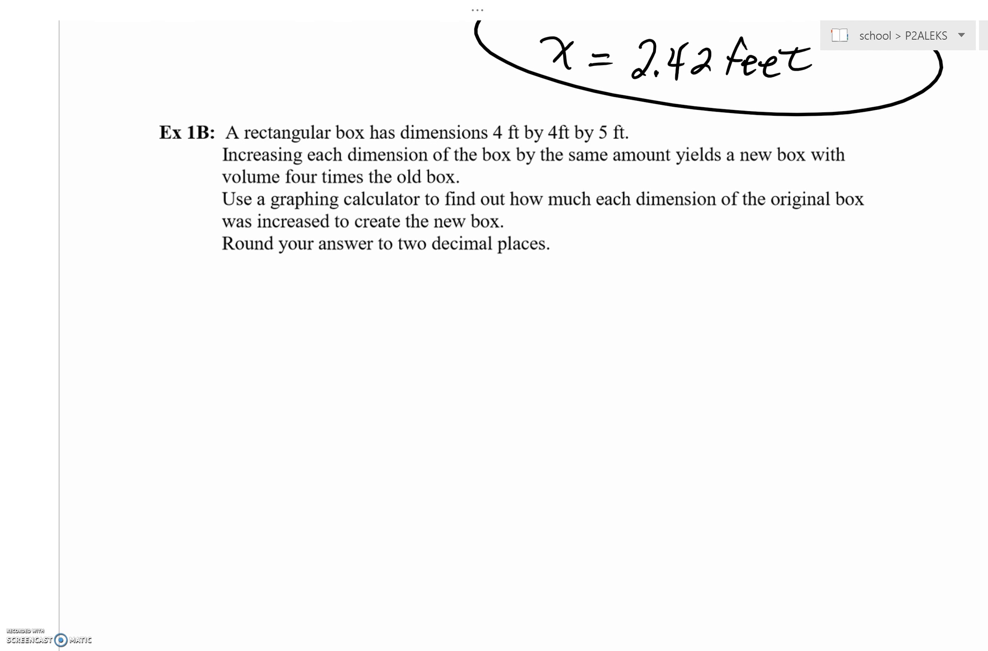
mouse_move(357, 171)
left_mouse_down()
mouse_move(284, 179)
mouse_move(354, 189)
left_mouse_up()
left_click_drag(118, 168, 117, 191)
mouse_move(124, 177)
left_mouse_down()
mouse_move(111, 182)
mouse_move(139, 195)
mouse_move(153, 184)
mouse_move(185, 193)
mouse_move(242, 161)
mouse_move(290, 170)
mouse_move(282, 174)
left_mouse_up()
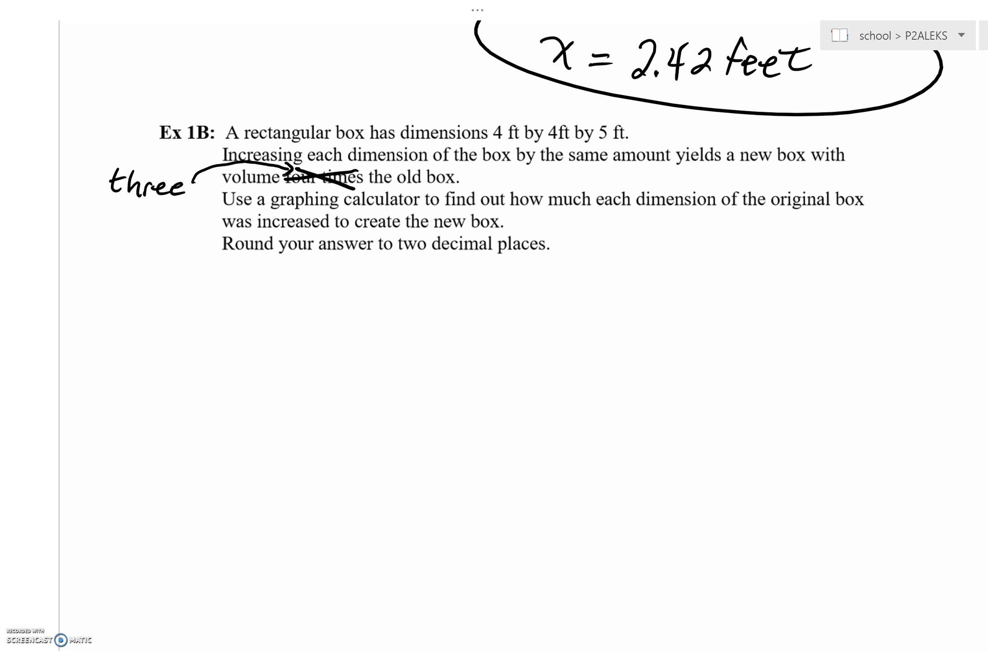
Sketch a rectangular box below the Ex 1B text and label its edges 4, 4 and 5.
mouse_move(123, 319)
left_mouse_down()
mouse_move(110, 441)
mouse_move(214, 336)
mouse_move(221, 443)
mouse_move(116, 428)
left_mouse_up()
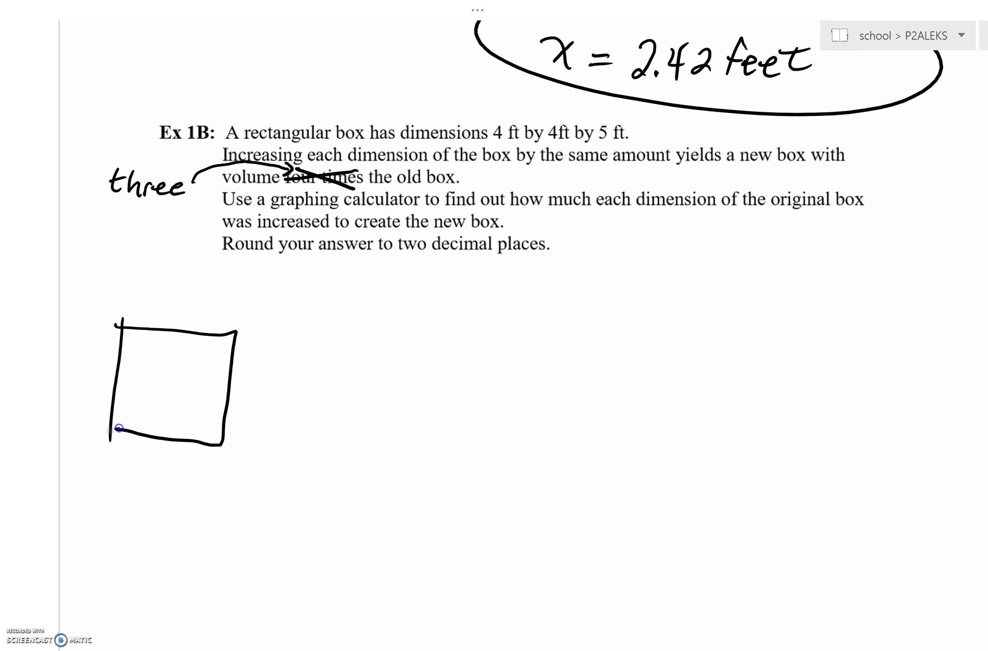
mouse_move(236, 330)
left_mouse_down()
mouse_move(271, 324)
mouse_move(266, 371)
left_mouse_up()
left_click_drag(256, 388, 232, 431)
mouse_move(270, 295)
left_mouse_down()
mouse_move(139, 312)
mouse_move(105, 333)
left_mouse_up()
left_click_drag(147, 454, 152, 484)
mouse_move(242, 421)
left_mouse_down()
mouse_move(254, 437)
mouse_move(248, 450)
left_mouse_up()
mouse_move(284, 317)
left_mouse_down()
mouse_move(297, 313)
mouse_move(251, 392)
left_mouse_up()
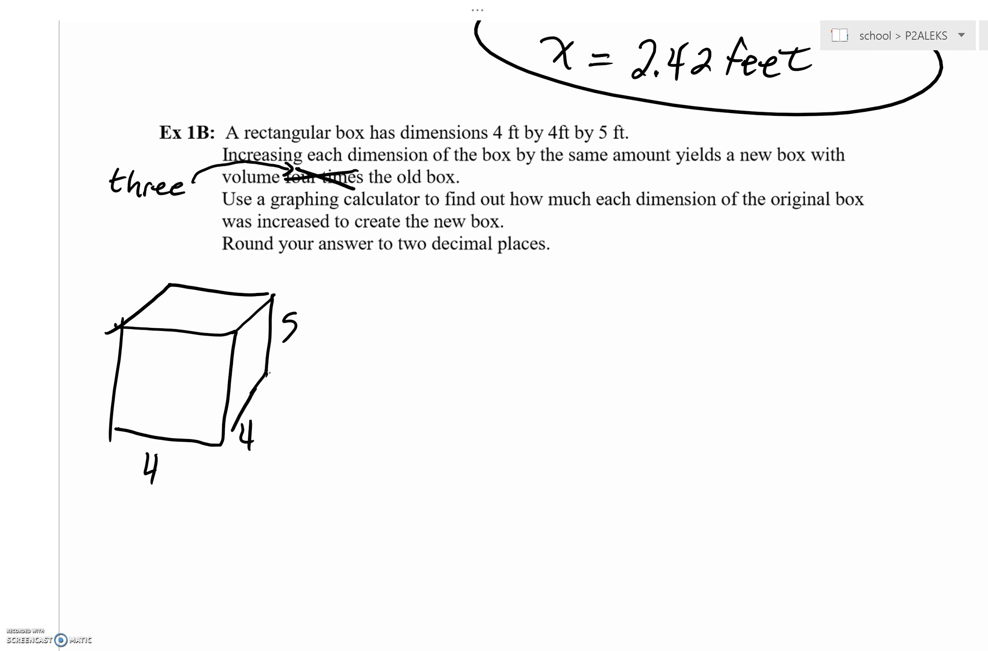
Handwrite the original box's volume calculation beside the sketch as V = 4·4·5 and V = 80.
left_click_drag(350, 279, 371, 279)
left_click_drag(374, 290, 389, 288)
left_click_drag(375, 296, 425, 285)
mouse_move(423, 273)
left_mouse_down()
mouse_move(420, 301)
mouse_move(458, 287)
left_mouse_up()
left_click(435, 286)
mouse_move(452, 272)
left_mouse_down()
mouse_move(450, 300)
mouse_move(488, 284)
left_mouse_up()
left_click(466, 285)
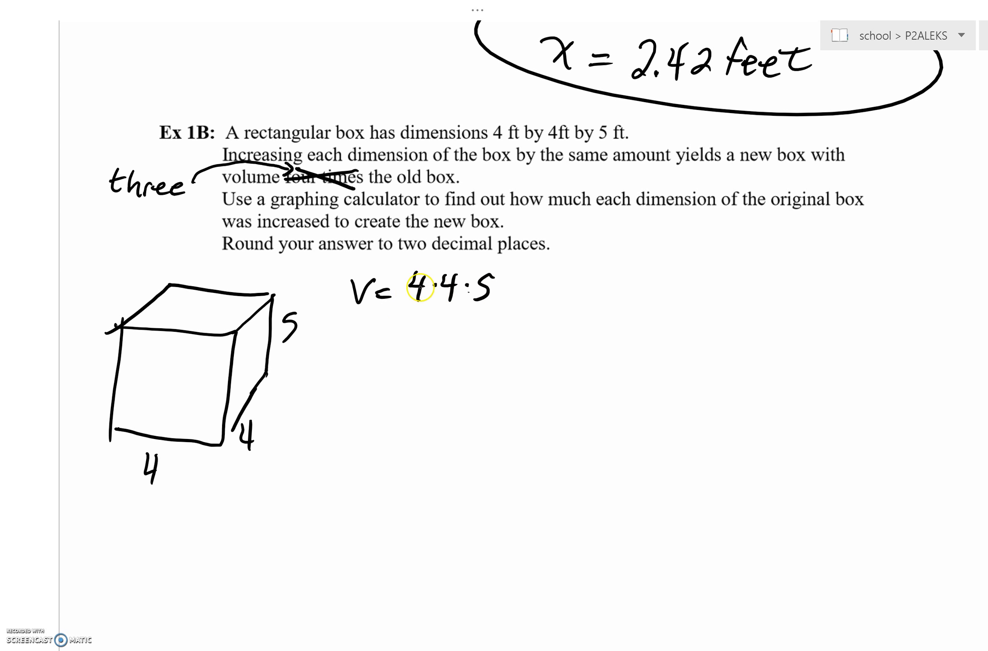
mouse_move(356, 330)
left_mouse_down()
mouse_move(376, 324)
mouse_move(397, 336)
left_mouse_up()
left_click_drag(384, 344, 423, 334)
left_click_drag(441, 326, 440, 325)
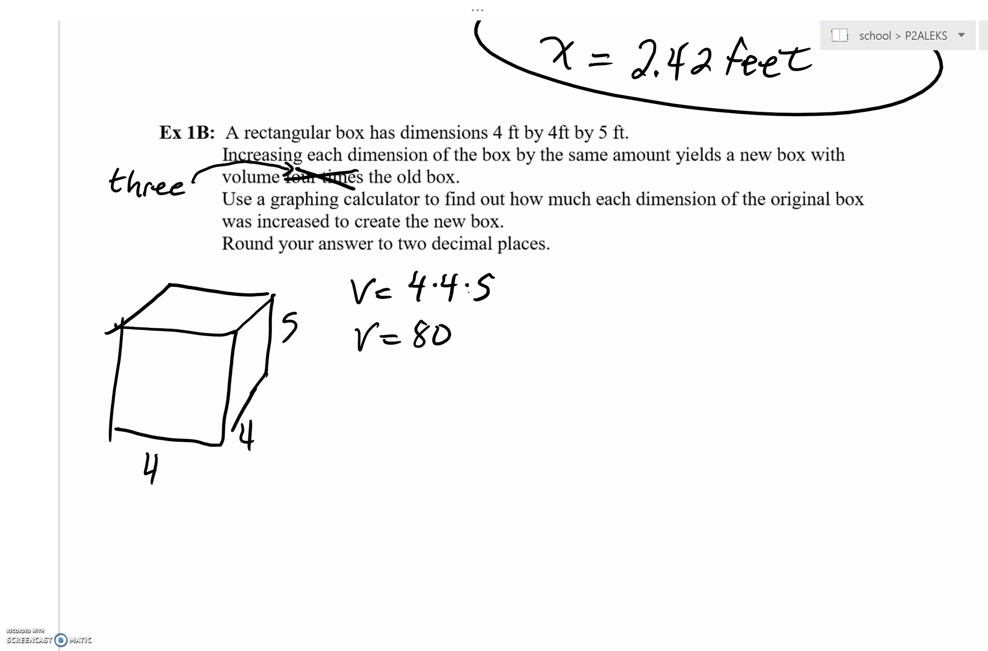